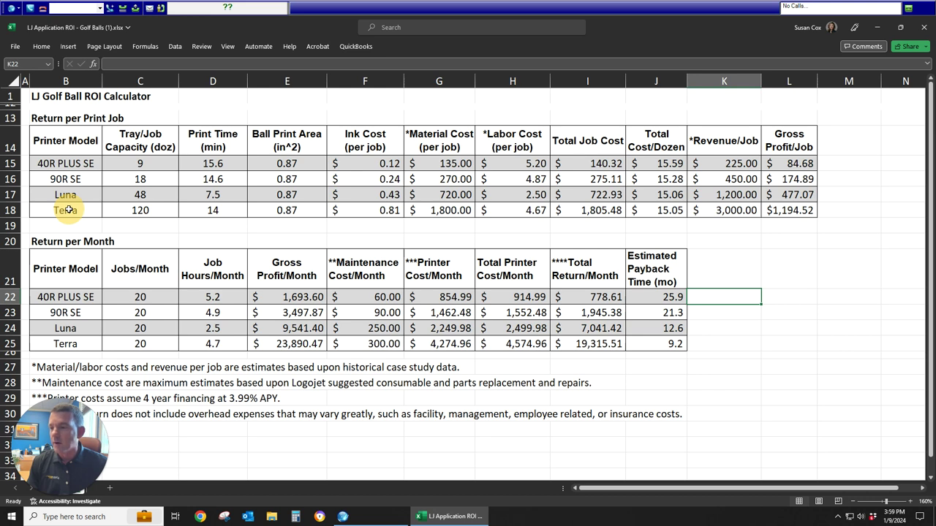
Step: Review the tray capacity, print time and ball print area columns for all four printers in the Return per Print Job table
click(138, 136)
drag(138, 136, 136, 208)
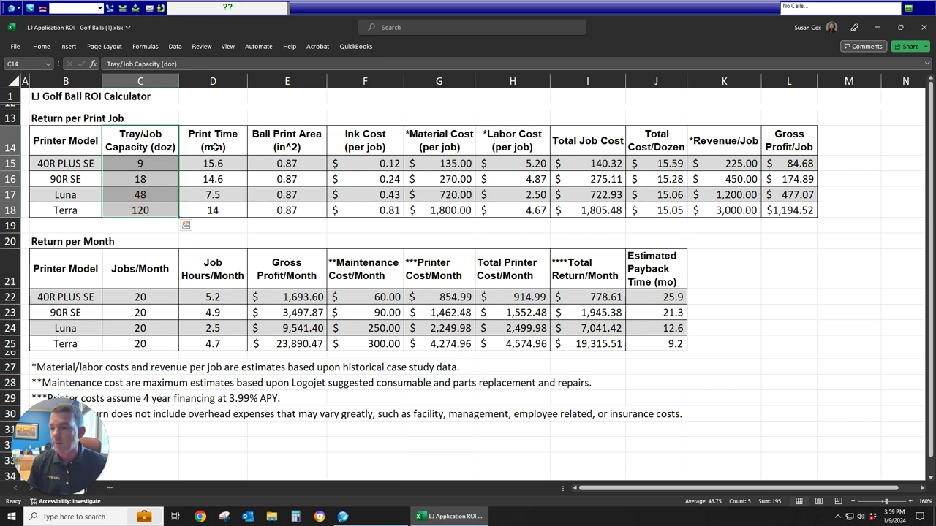
click(217, 144)
drag(215, 144, 215, 210)
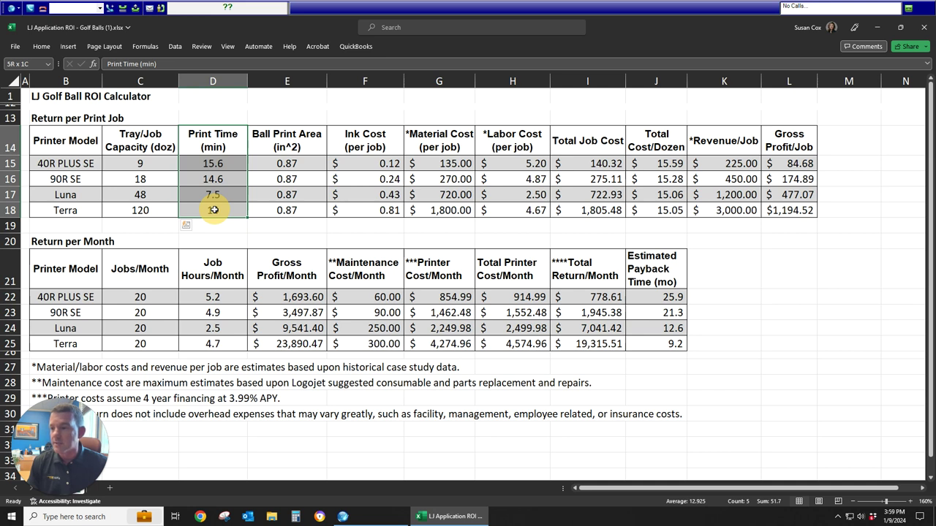
drag(289, 143, 291, 208)
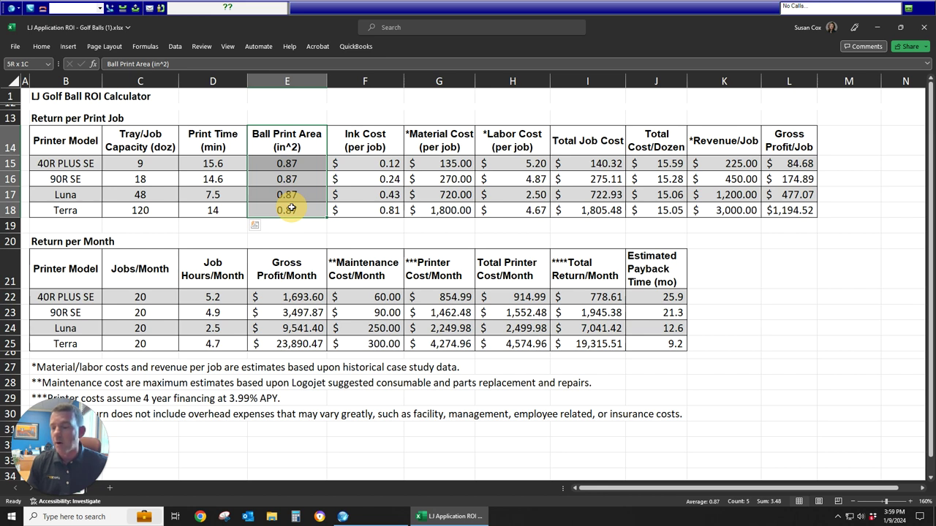
Step: Review the ink, material, labor and total job cost columns, one after another, in the Return per Print Job table
click(374, 142)
drag(376, 164, 375, 209)
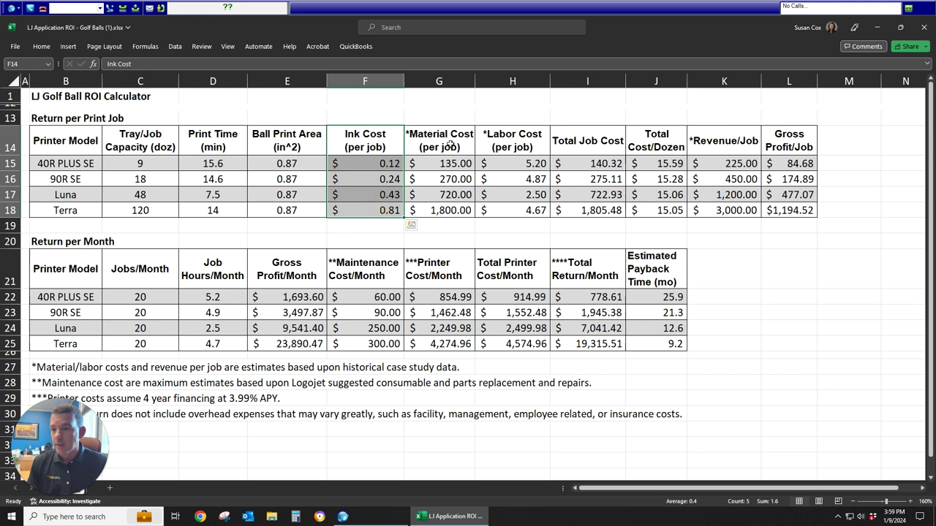
drag(442, 142, 456, 208)
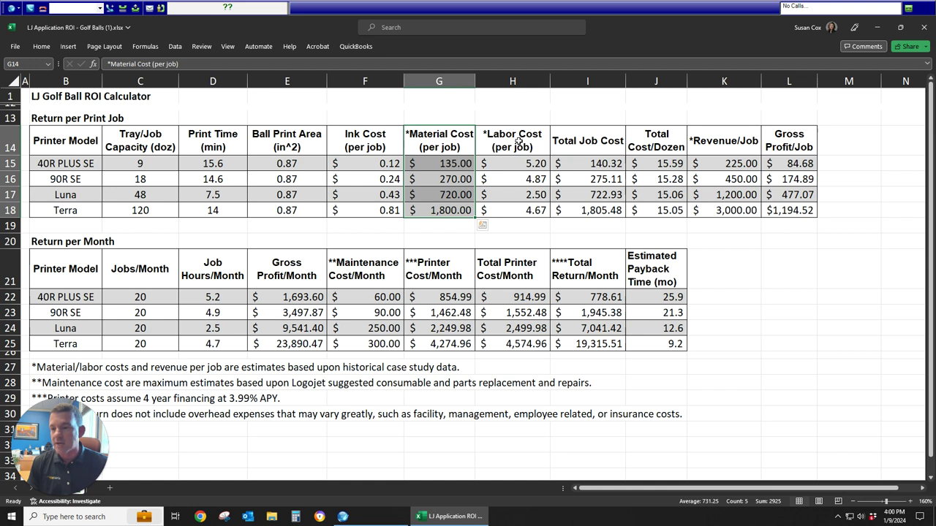
drag(518, 141, 520, 212)
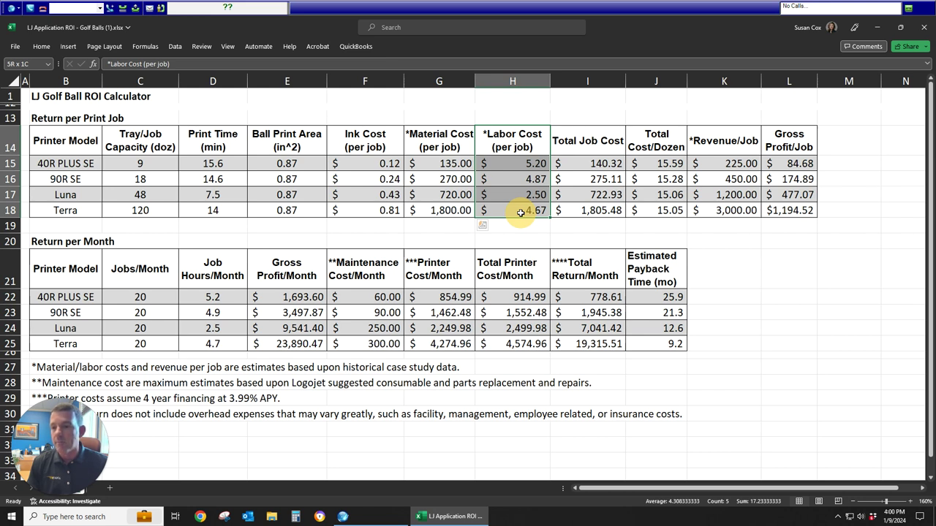
drag(602, 145, 600, 208)
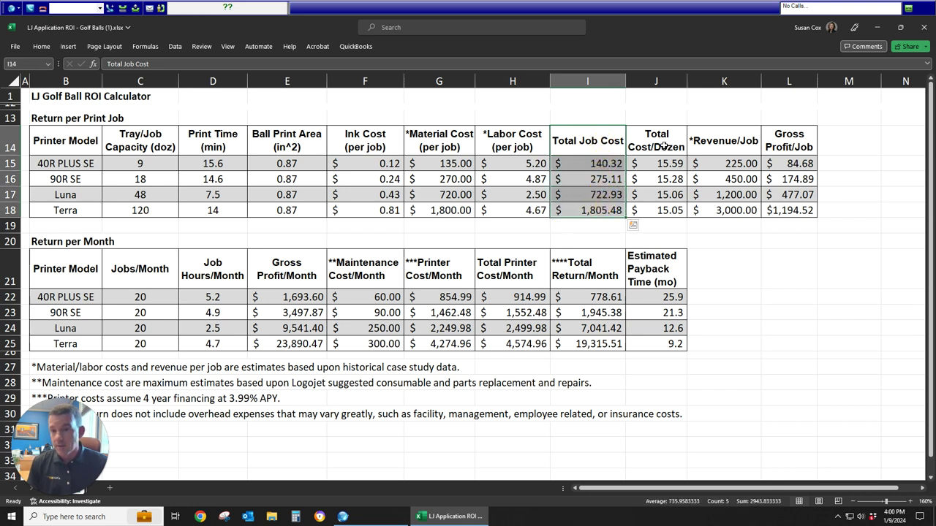
Step: Examine the total cost per dozen, revenue per job and gross profit per job columns for every printer model
drag(662, 143, 664, 208)
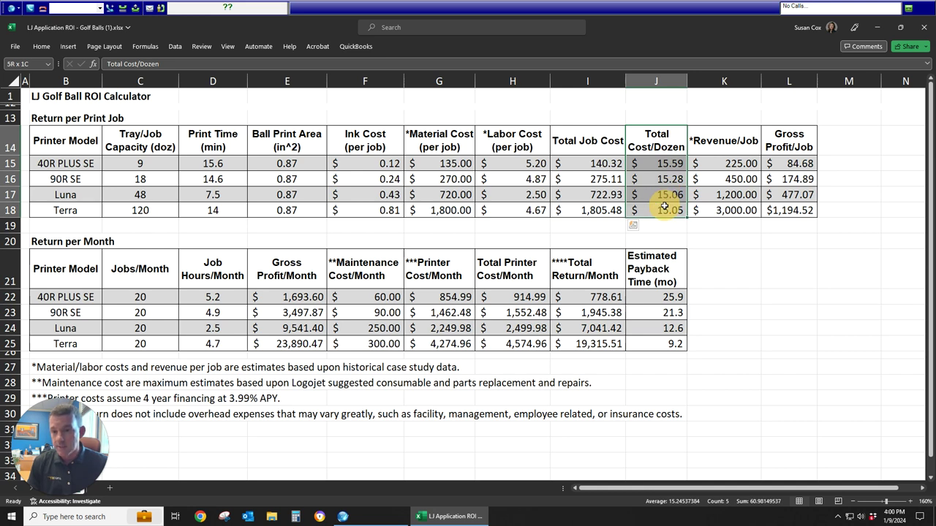
drag(664, 207, 664, 208)
drag(724, 144, 726, 212)
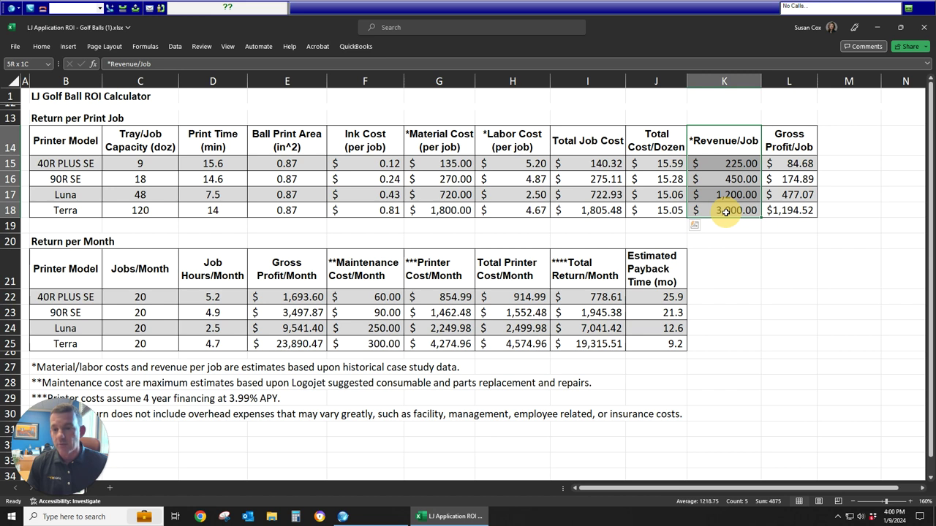
drag(797, 144, 795, 210)
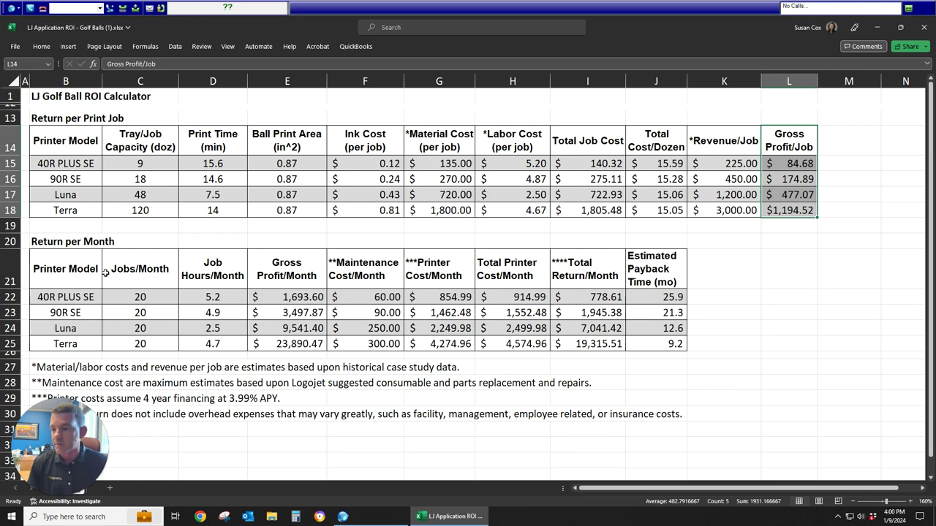
Step: Review the jobs, job hours and gross profit columns of the Return per Month table
drag(131, 269, 134, 345)
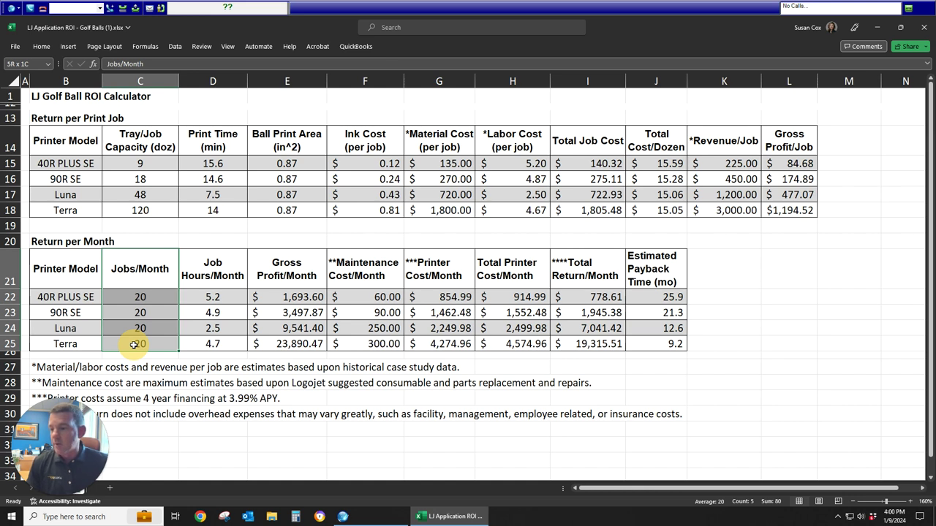
drag(216, 269, 226, 342)
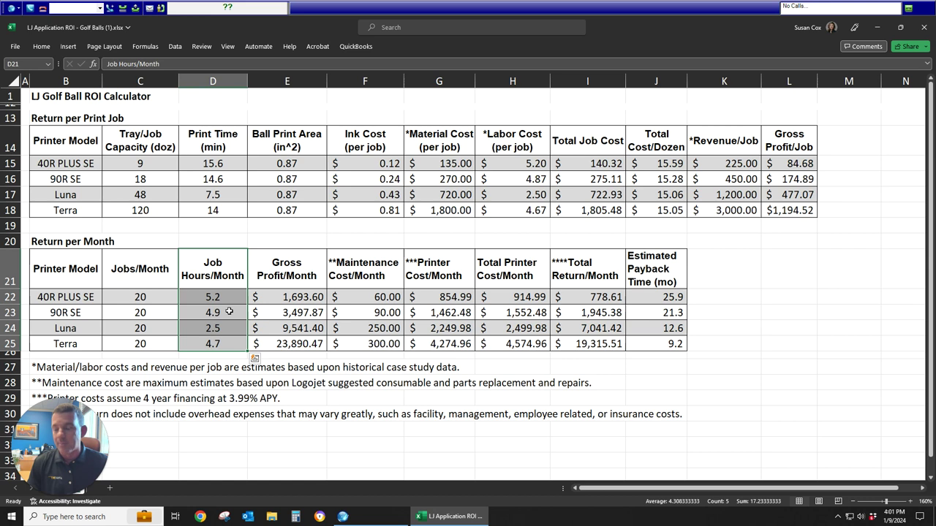
drag(300, 271, 299, 343)
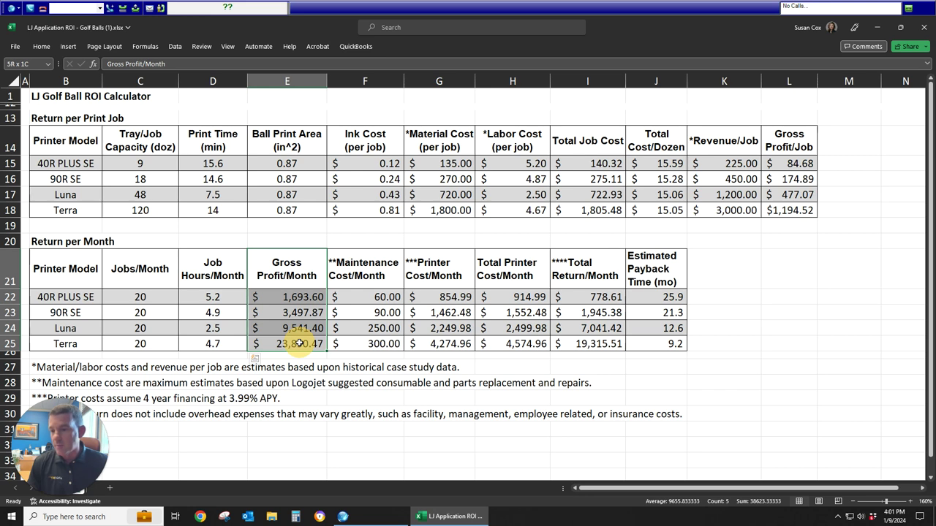
Step: Examine the monthly maintenance costs together with the maintenance footnote below the Return per Month table
drag(377, 270, 374, 338)
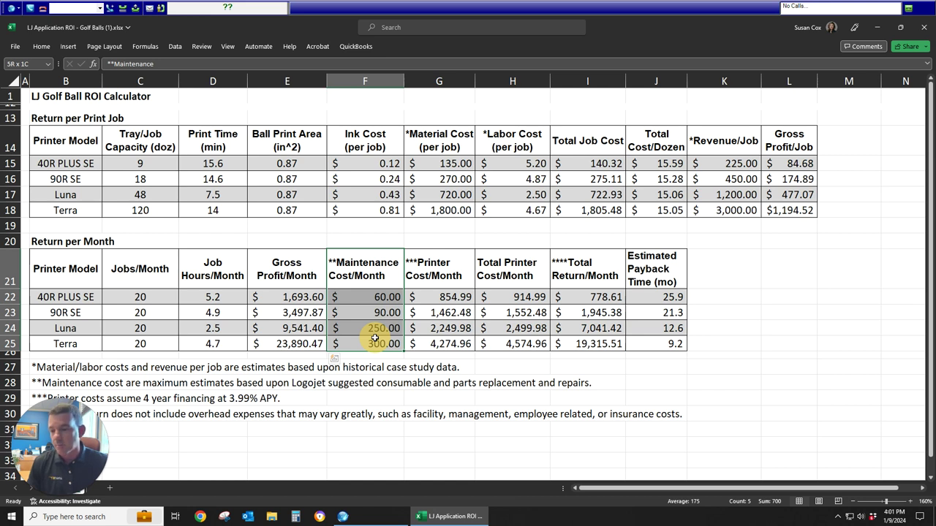
click(37, 380)
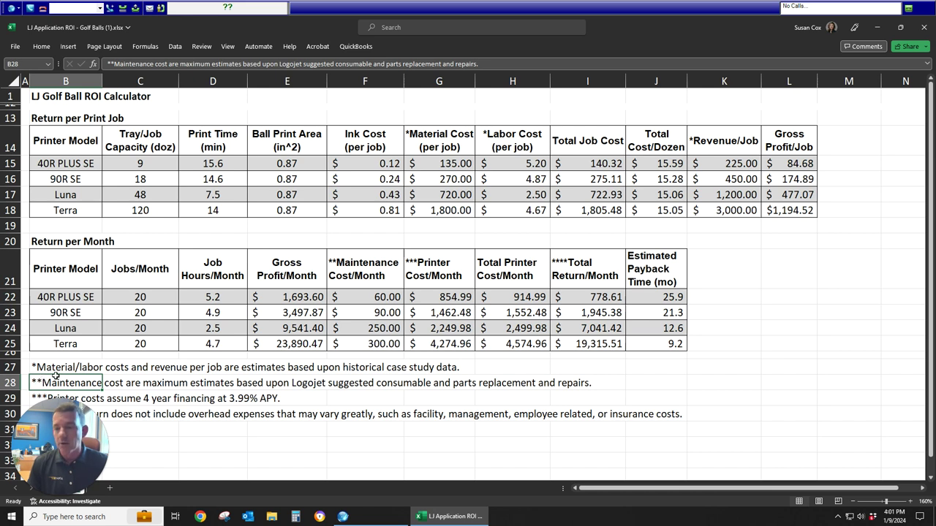
click(379, 277)
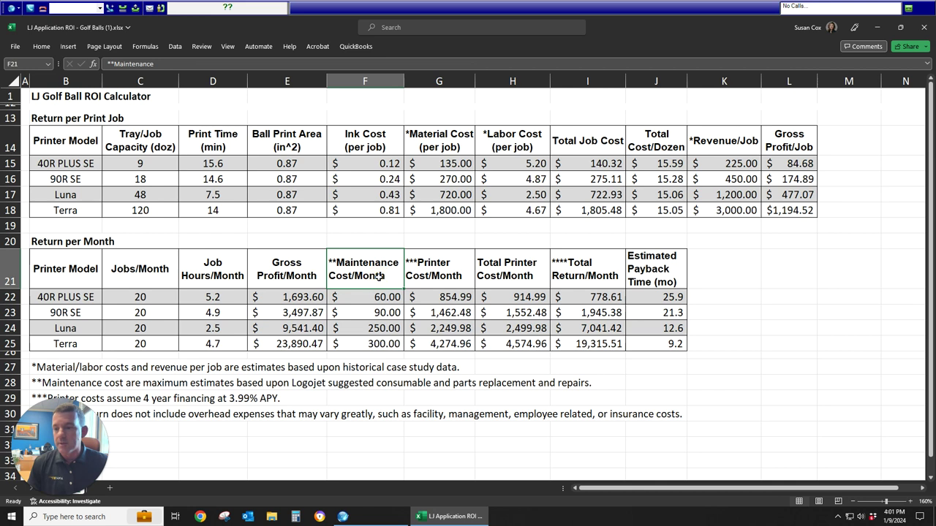
Step: Examine the monthly printer costs of the four models together with the footnote on the financing assumption
click(454, 276)
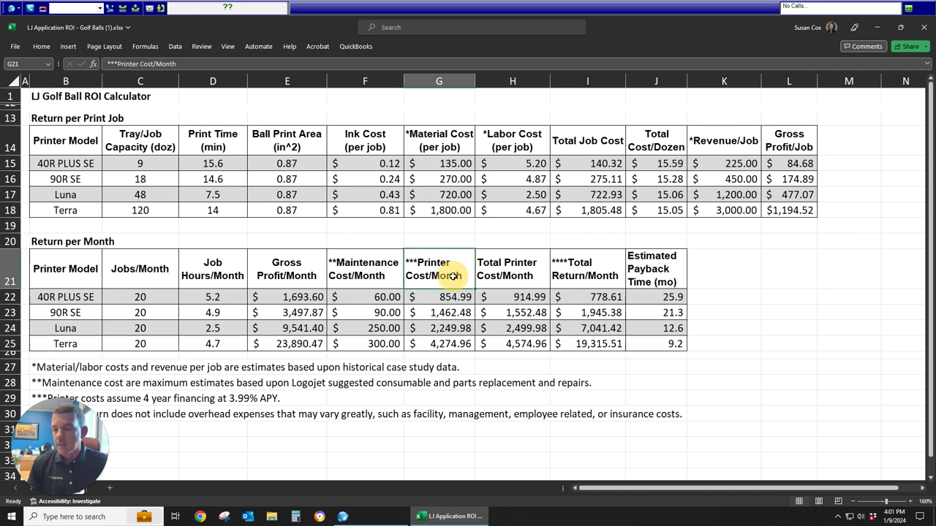
drag(453, 297, 454, 342)
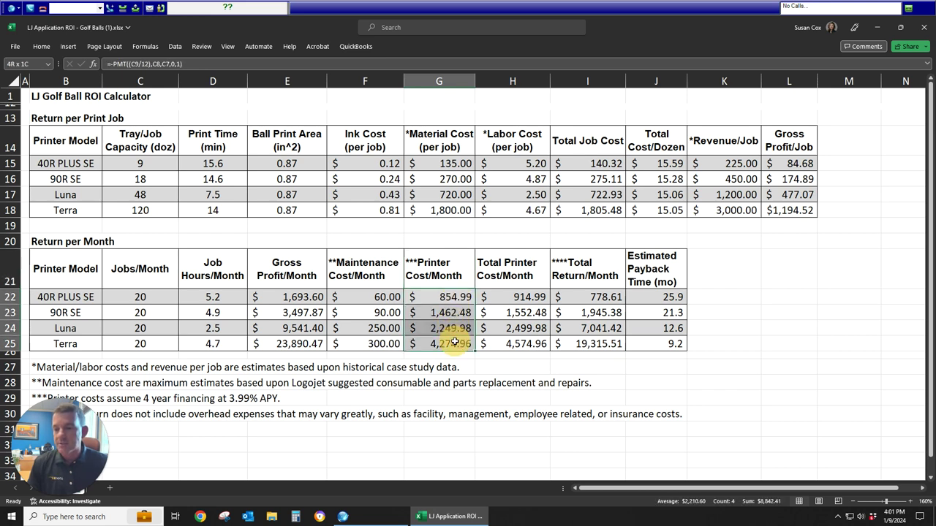
drag(455, 343, 454, 342)
scroll(128, 377, down, 1)
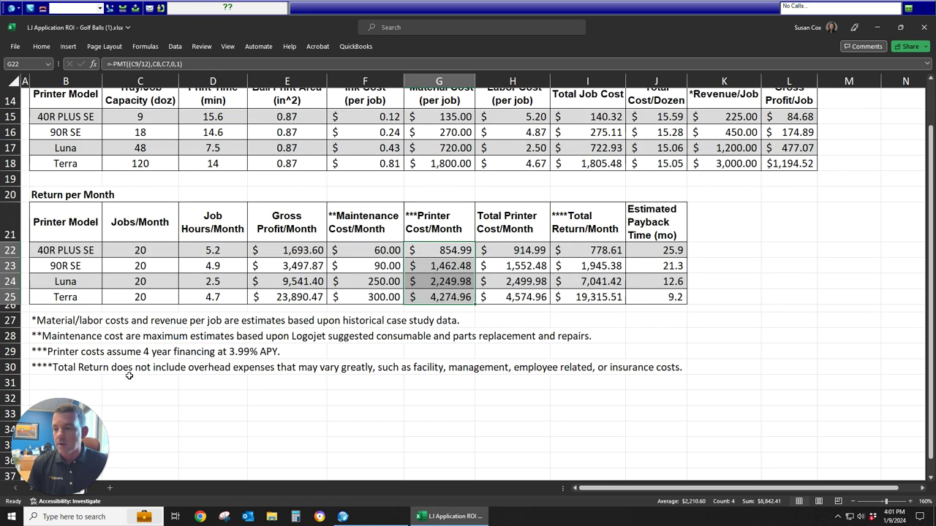
drag(51, 351, 263, 351)
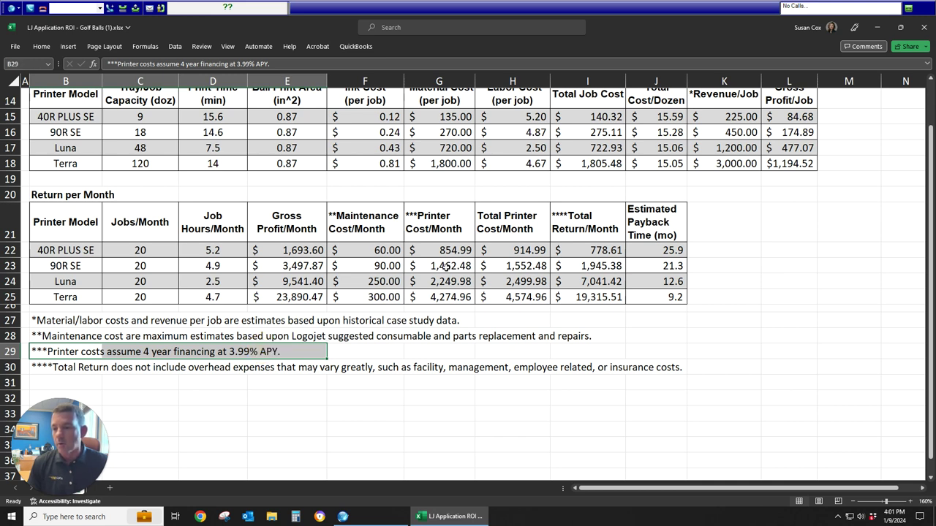
drag(451, 250, 449, 291)
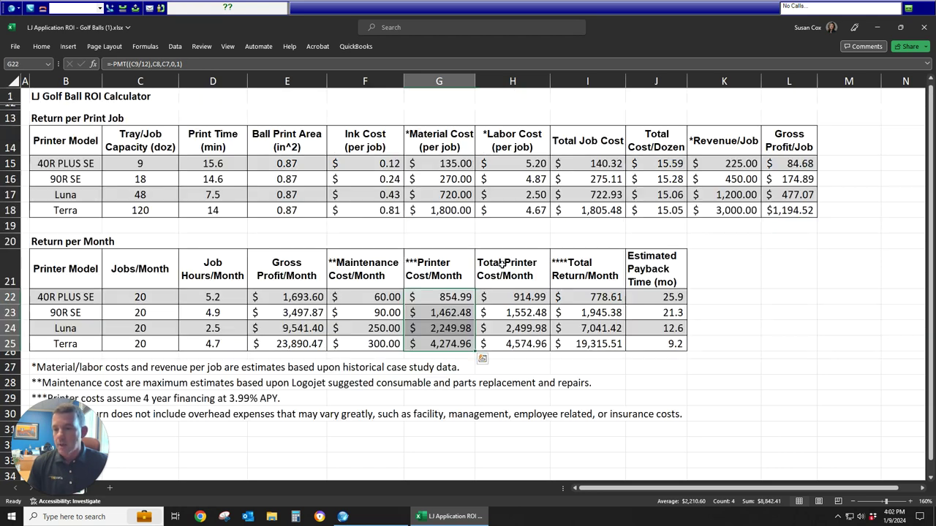
scroll(496, 270, up, 1)
Step: Compare the total printer cost per month and total return per month across the four printer models
click(505, 275)
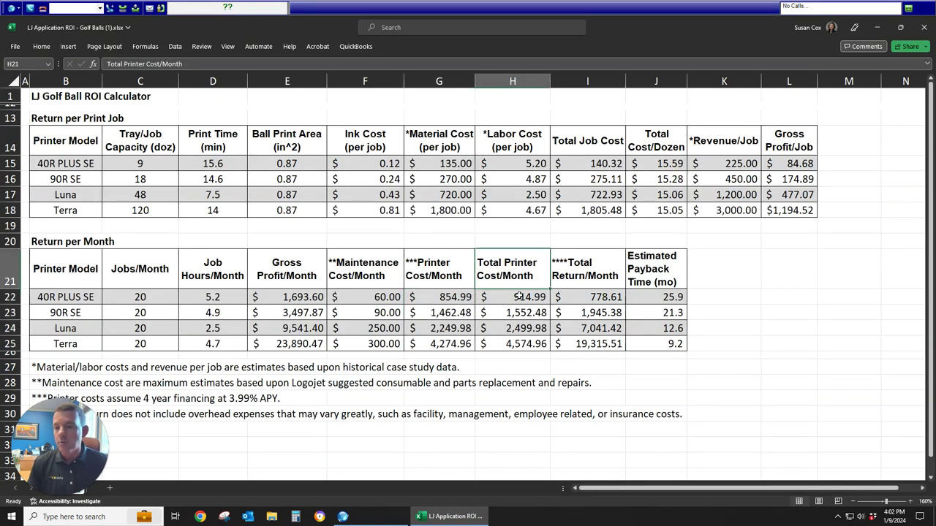
drag(519, 297, 518, 344)
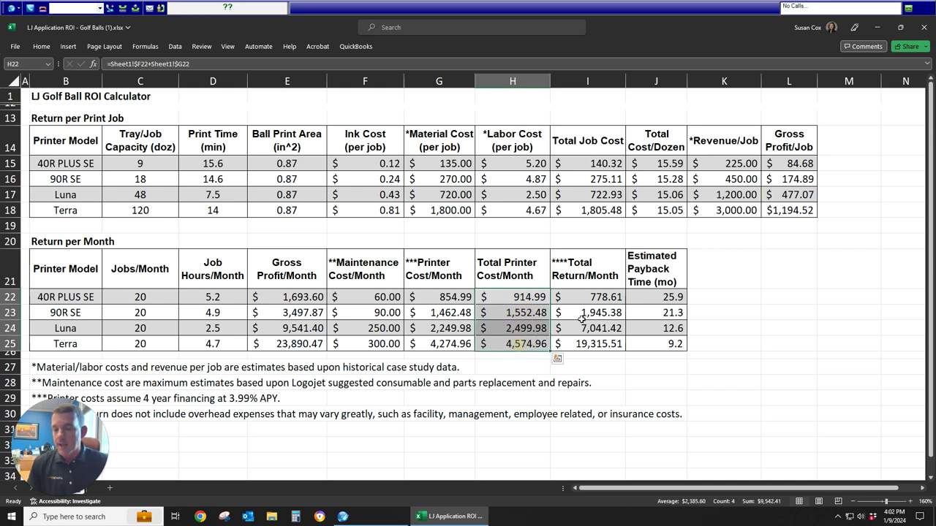
drag(592, 297, 599, 343)
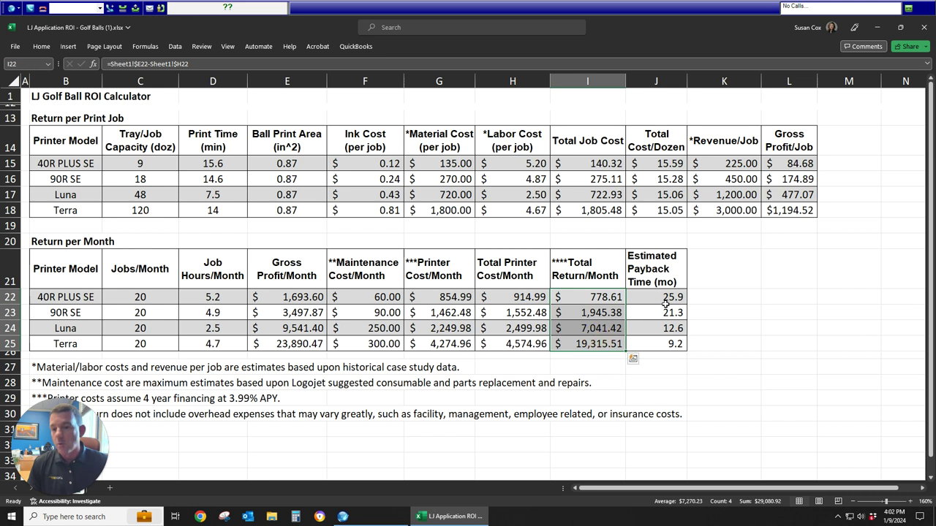
Step: Compare the estimated payback times of all four printers, checking the Terra and 40R PLUS SE cells individually
drag(670, 297, 662, 343)
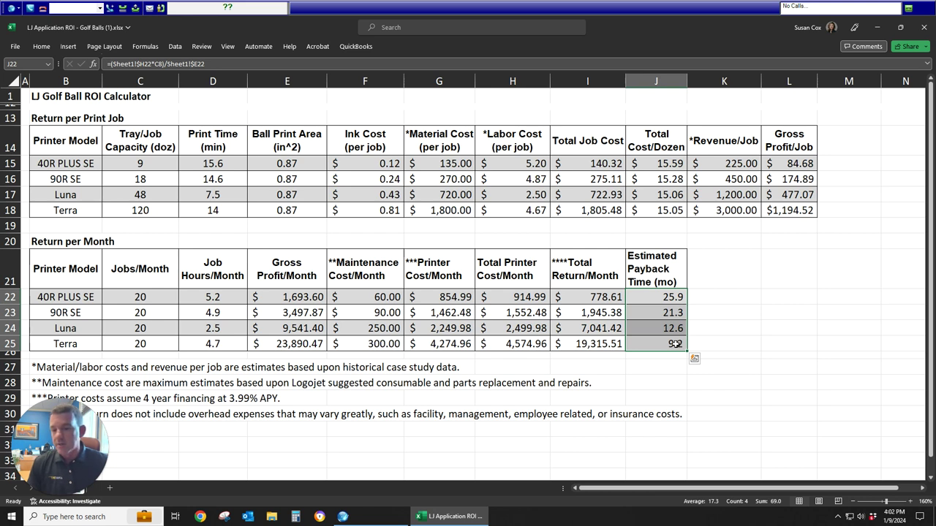
click(674, 343)
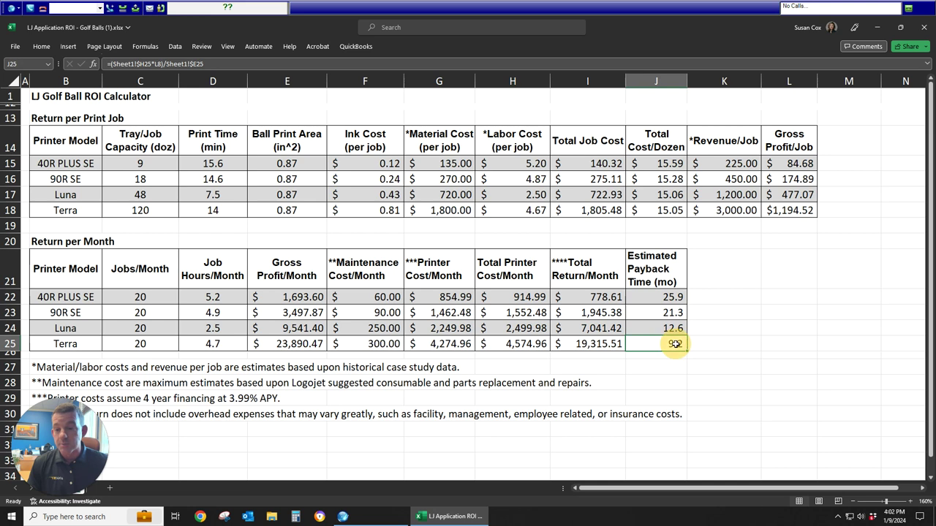
click(677, 296)
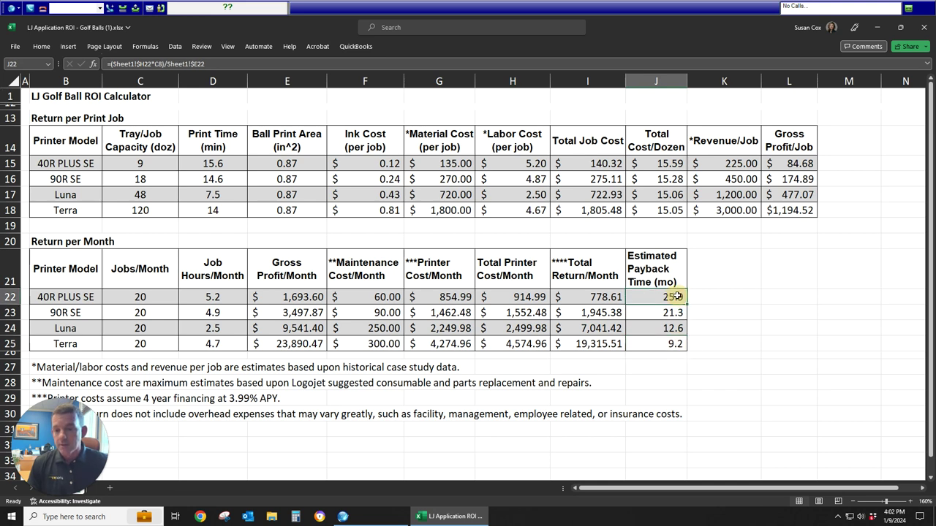
click(745, 309)
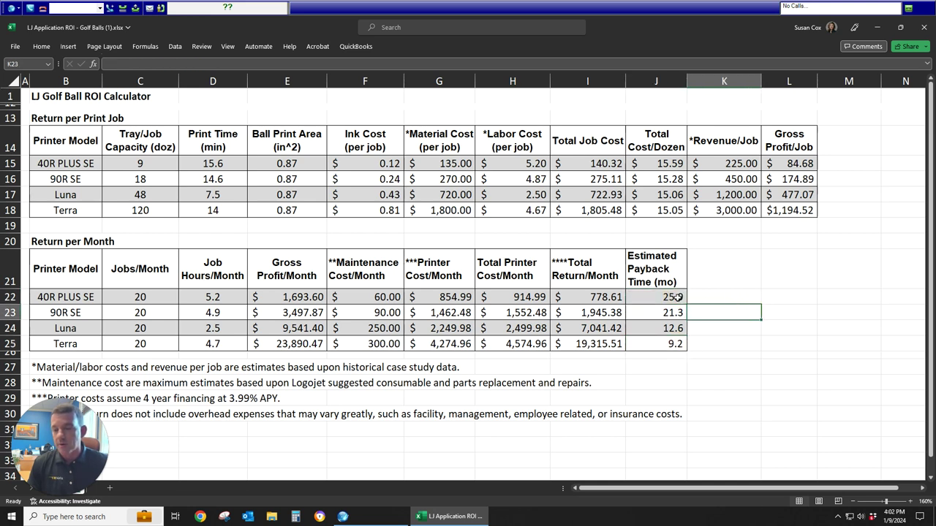
drag(671, 297, 668, 341)
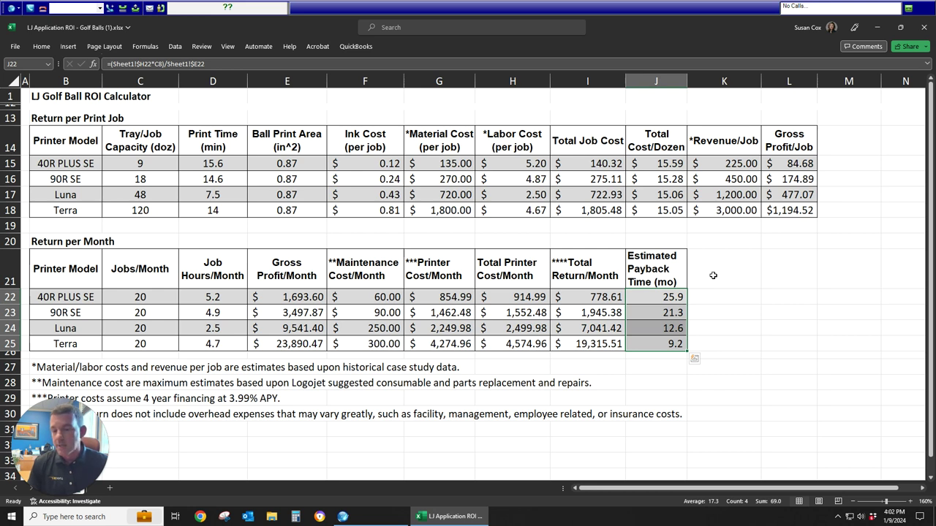
click(713, 275)
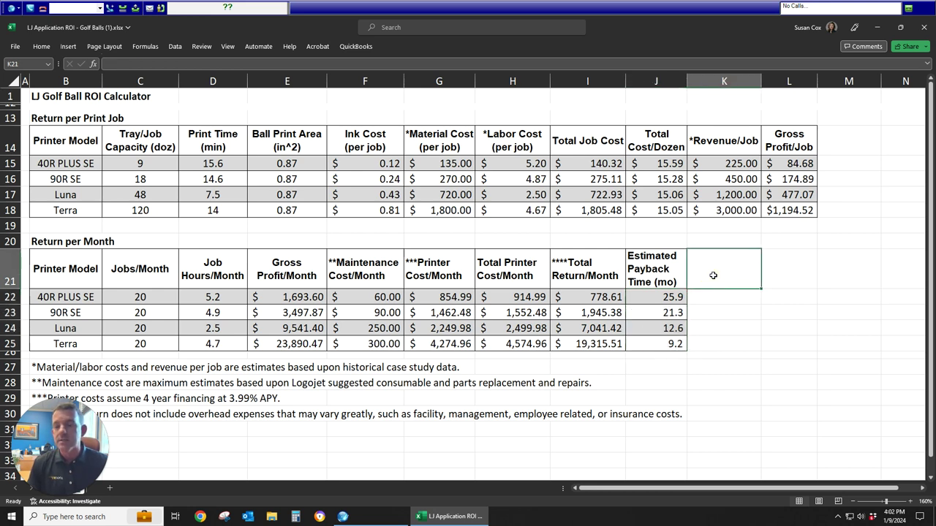